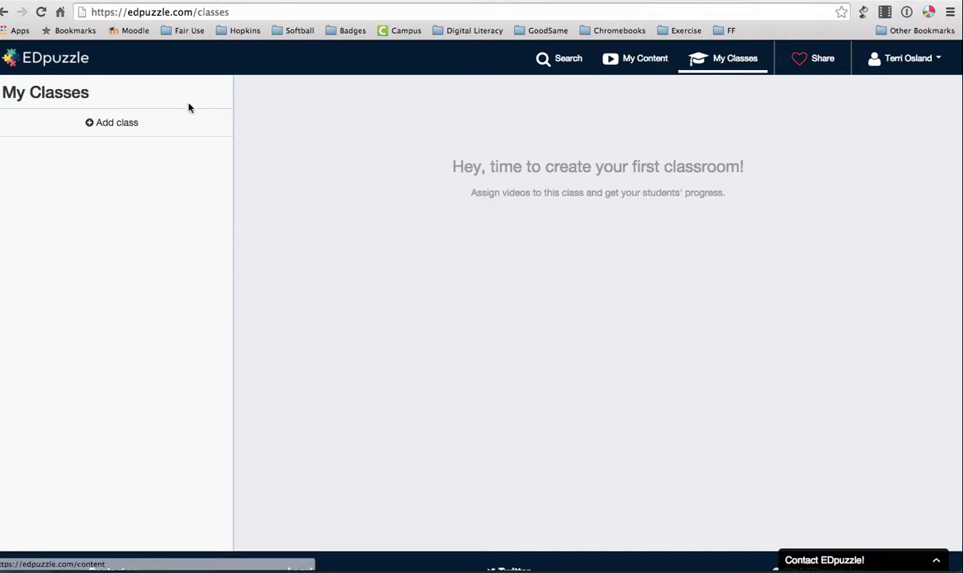
Step: Create a class named "Biology Block 2" and dismiss the prompt to share its class code
left_click(111, 124)
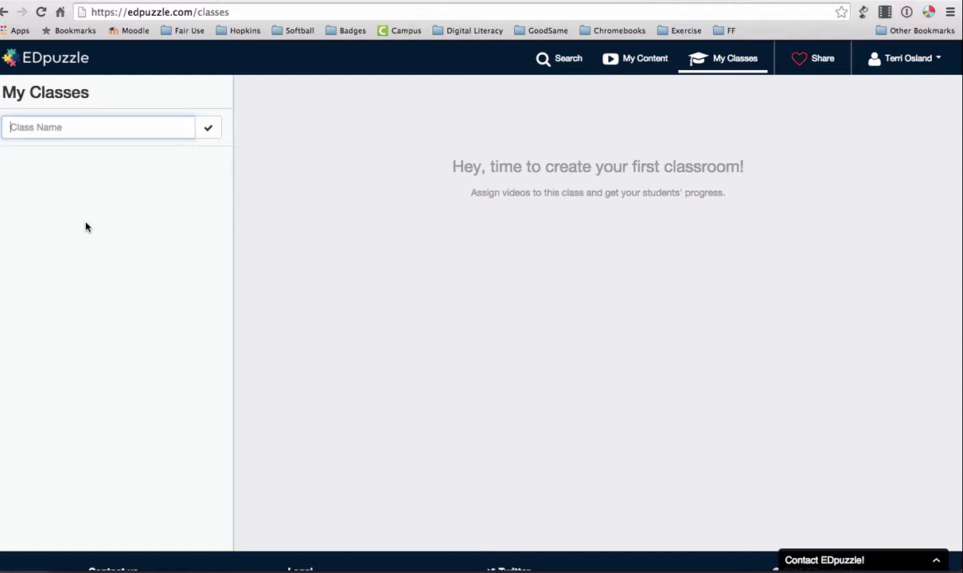
type("Biology Block 2")
key("Return")
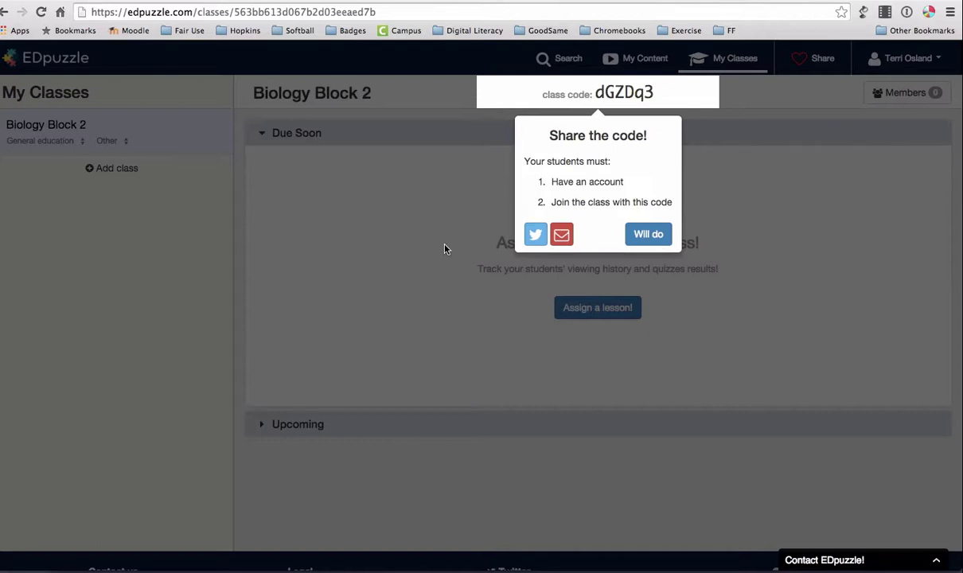
left_click(648, 234)
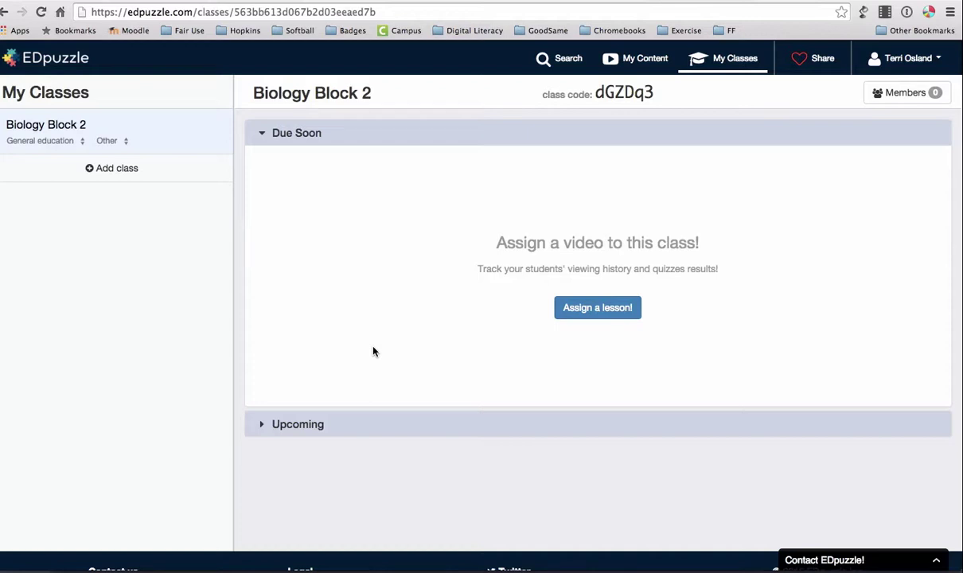
Step: Search the YouTube channel's videos for "long division", replacing the existing search text
left_click(561, 61)
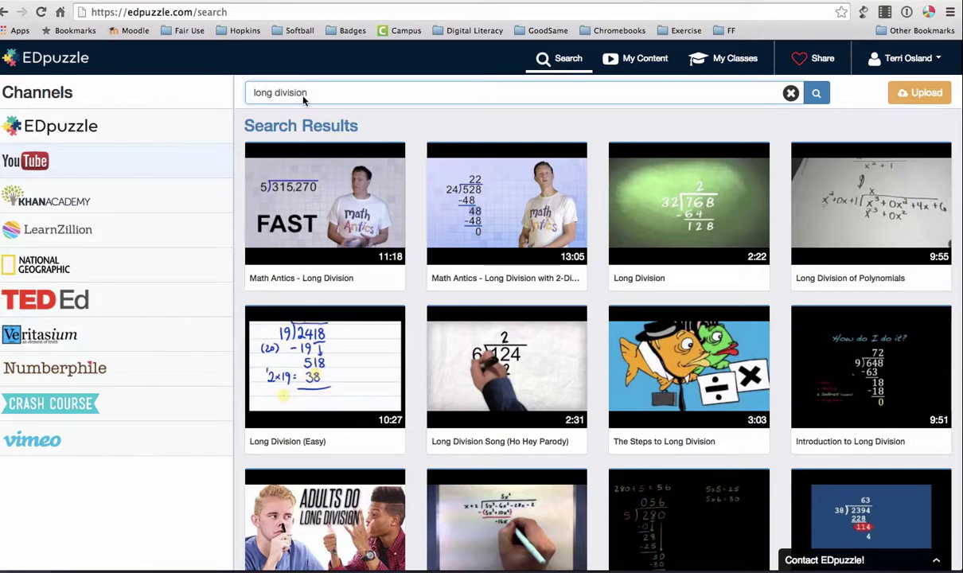
left_click_drag(306, 93, 215, 93)
key("BackSpace")
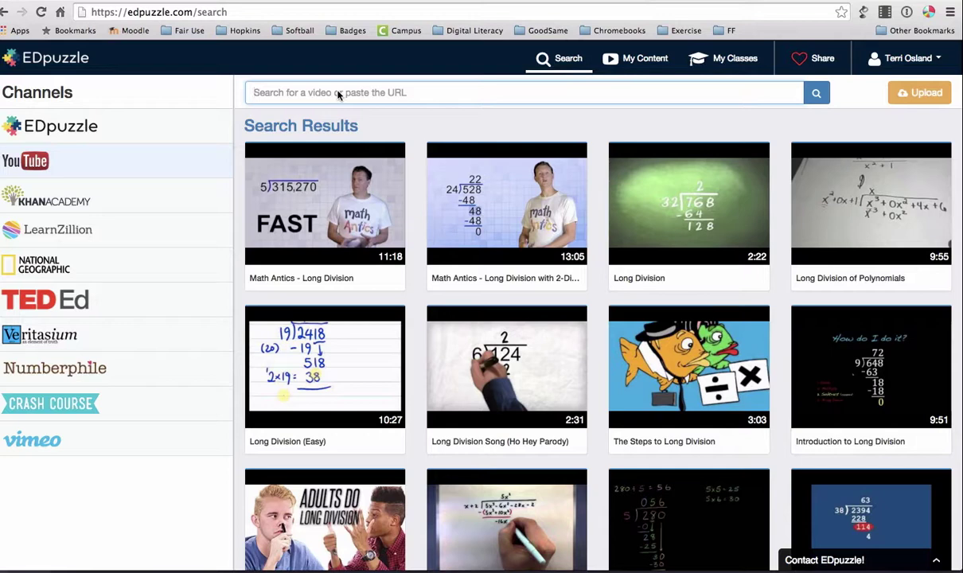
type("l")
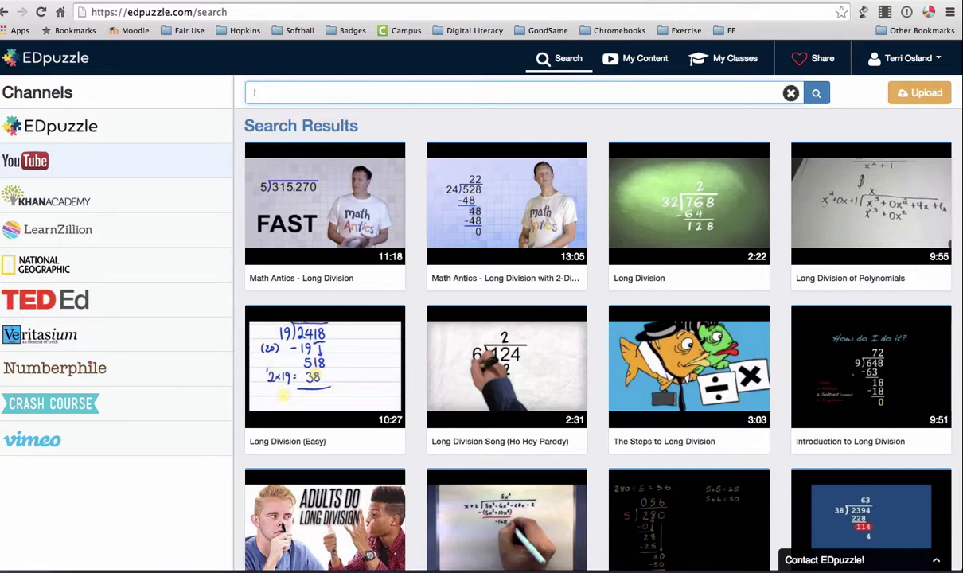
type("ong division")
Step: Browse the search results and choose the video "Math Antics - Long Division" to use in a lesson
mouse_move(368, 254)
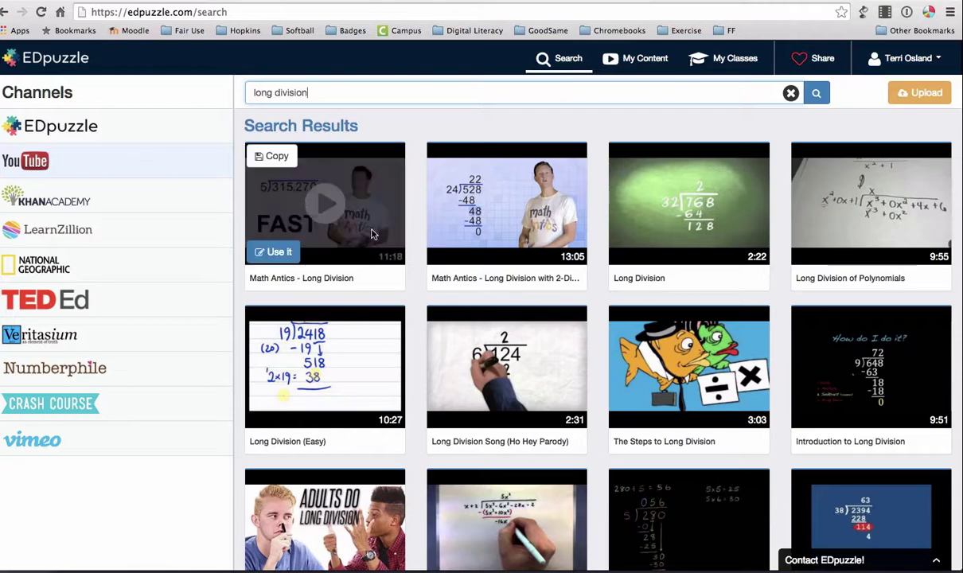
scroll(367, 253, "down", 3)
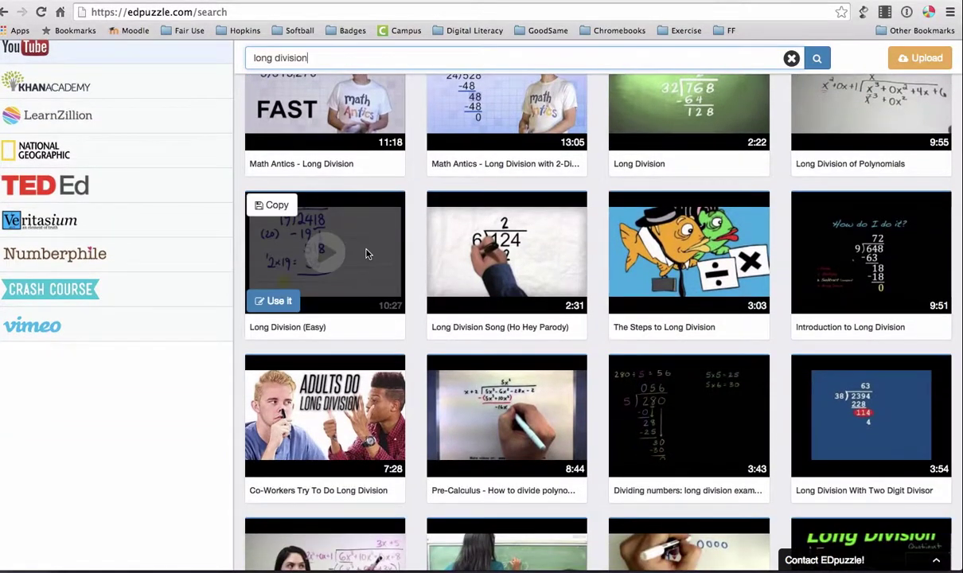
scroll(368, 254, "down", 1)
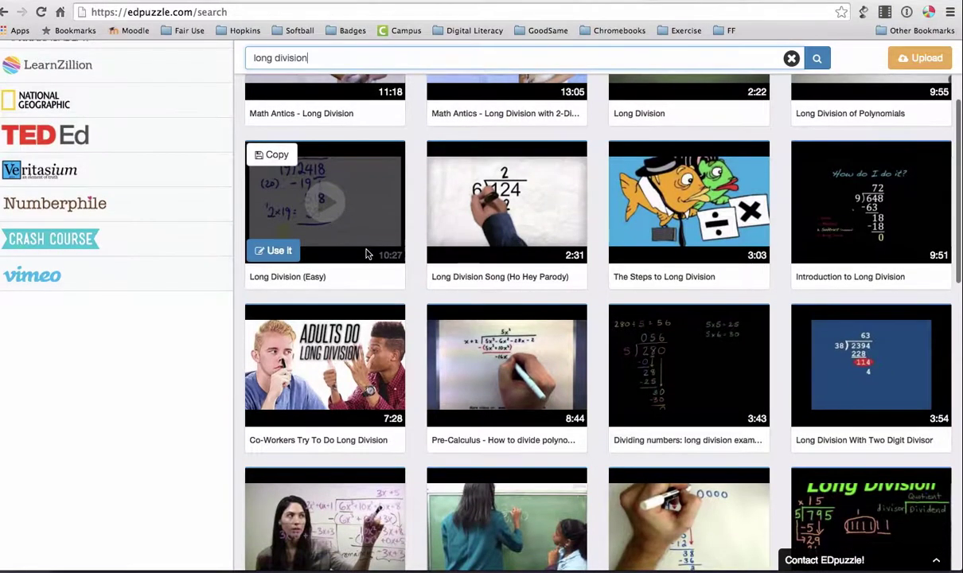
scroll(367, 254, "up", 4)
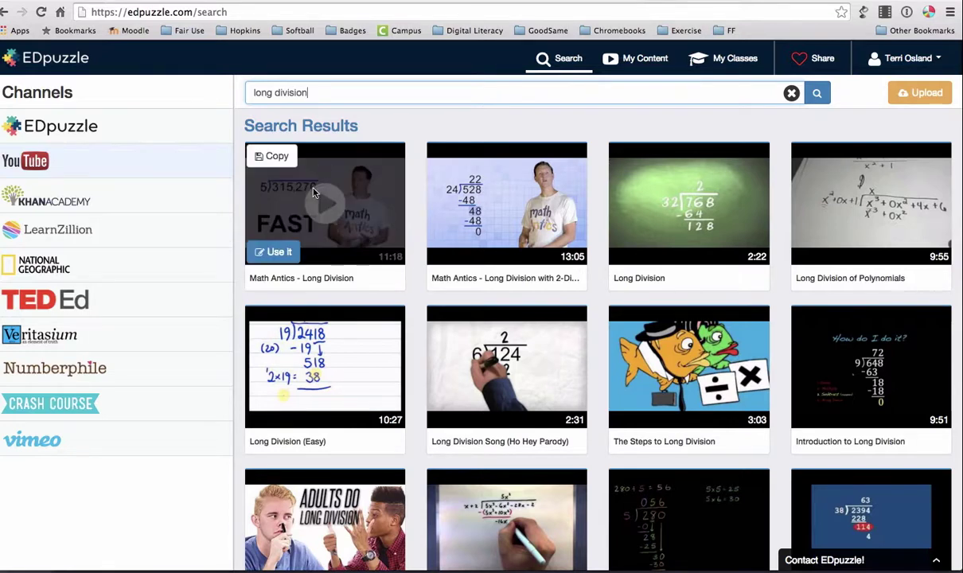
left_click(279, 252)
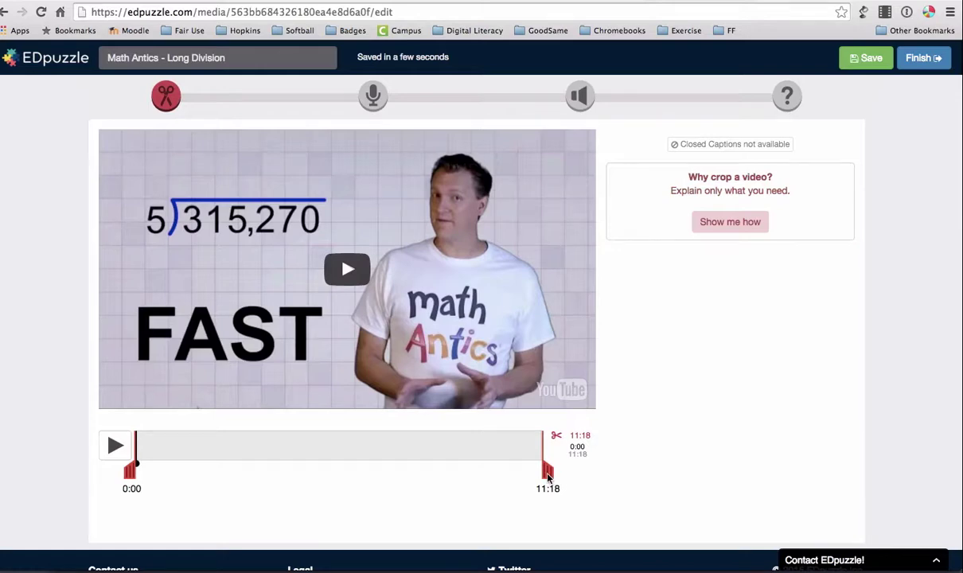
Step: Crop the video so it starts at 0:00 and ends at about 05:27
left_click_drag(548, 476, 393, 472)
left_click_drag(133, 474, 217, 474)
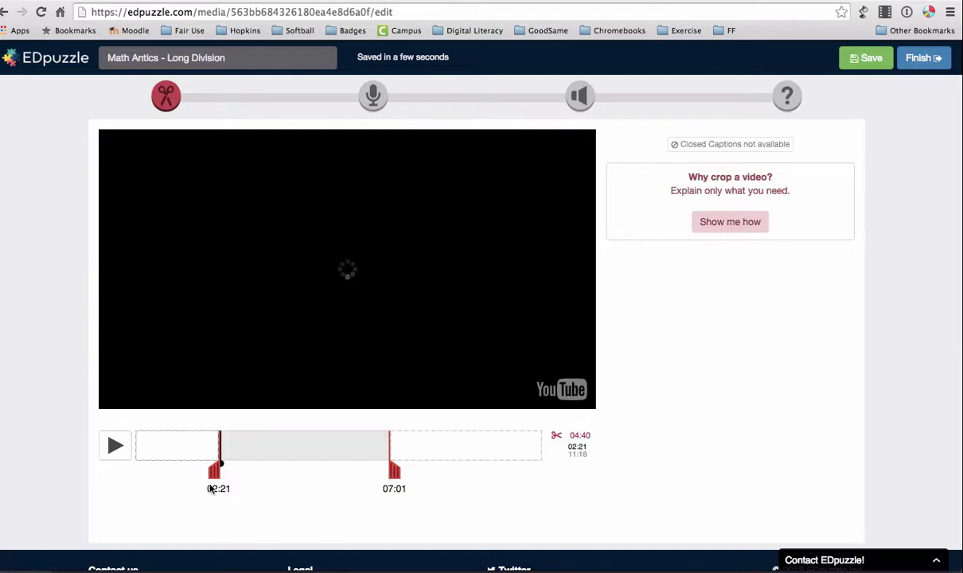
left_click_drag(211, 466, 159, 473)
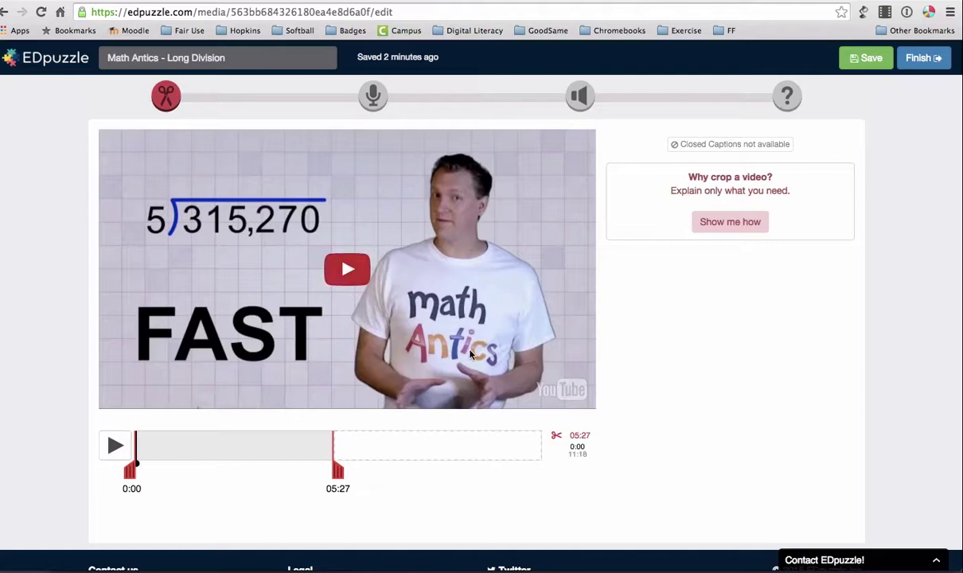
Step: Play the video with the sound muted, skip forward through it and pause at about 02:06
left_click(351, 271)
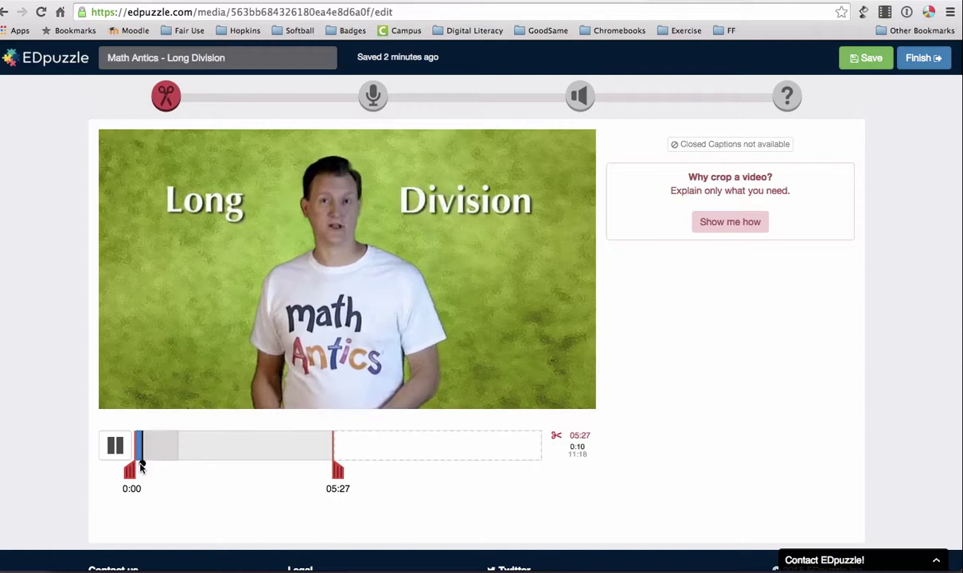
key("XF86AudioMute")
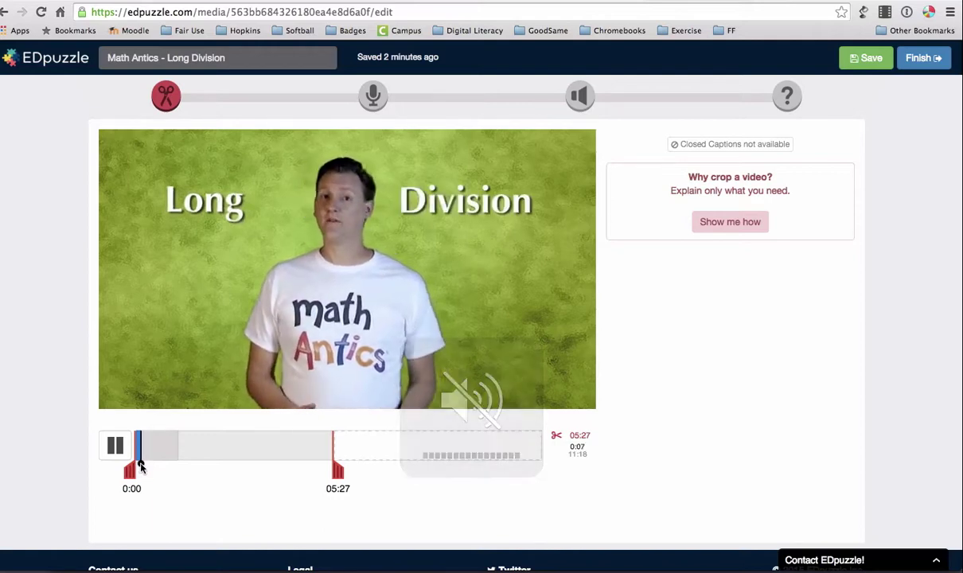
left_click(157, 457)
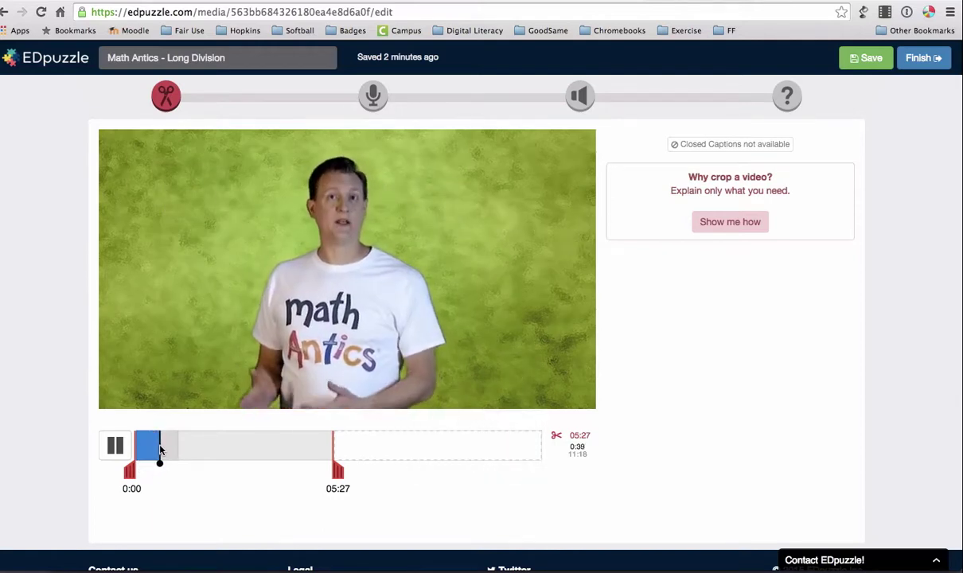
left_click(187, 451)
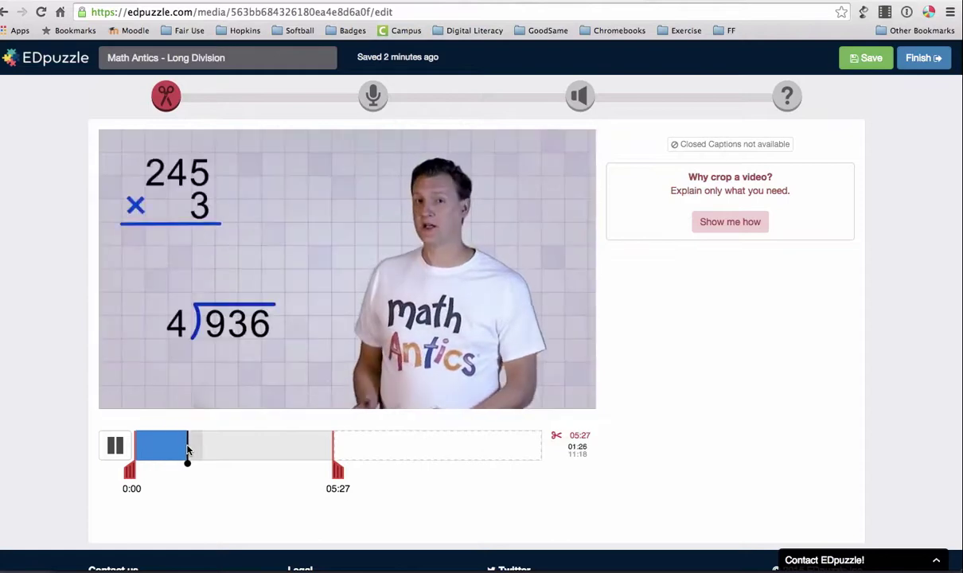
left_click(203, 450)
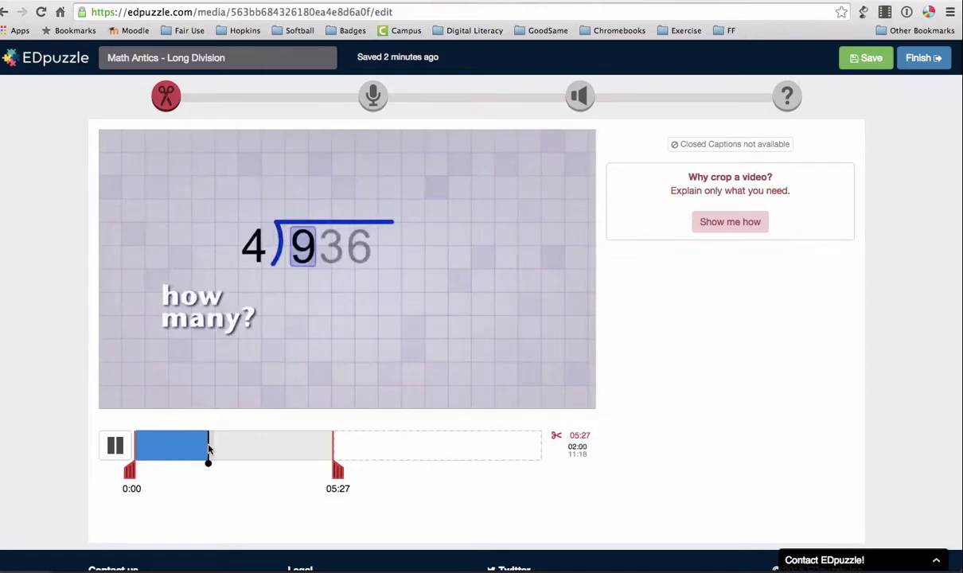
left_click(208, 451)
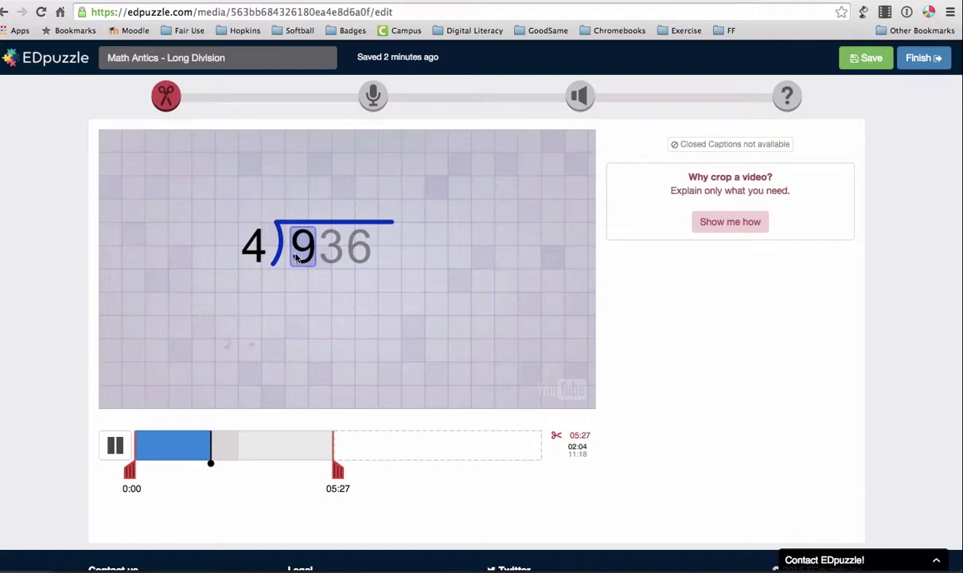
left_click(115, 445)
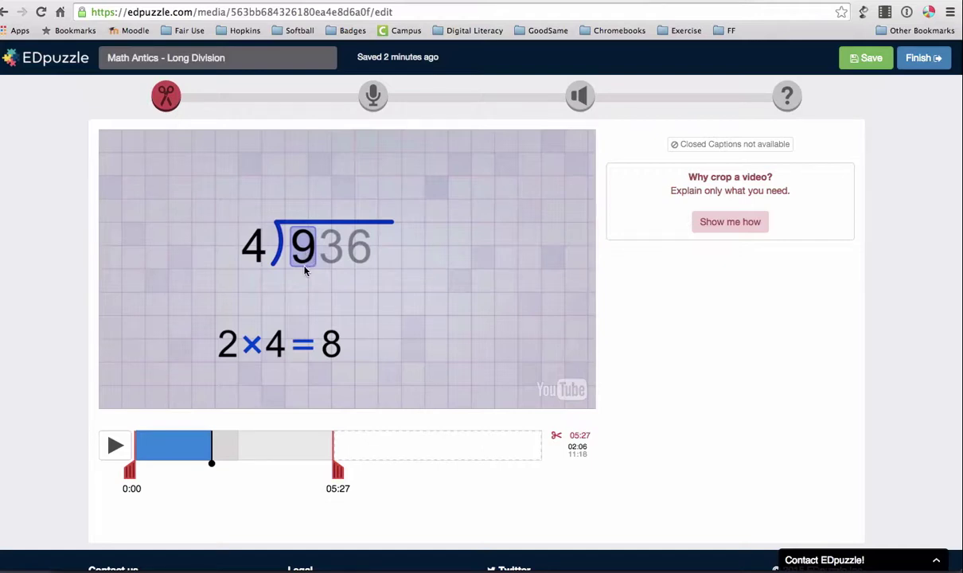
Step: Add a multiple-choice quiz question at 02:06 asking "What place is the 9 in?"
left_click(786, 97)
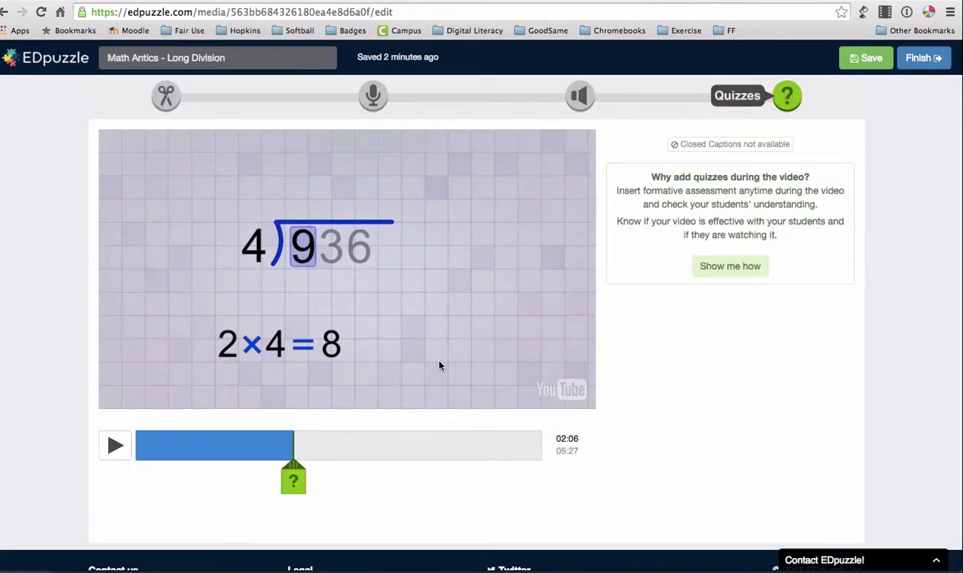
left_click(292, 479)
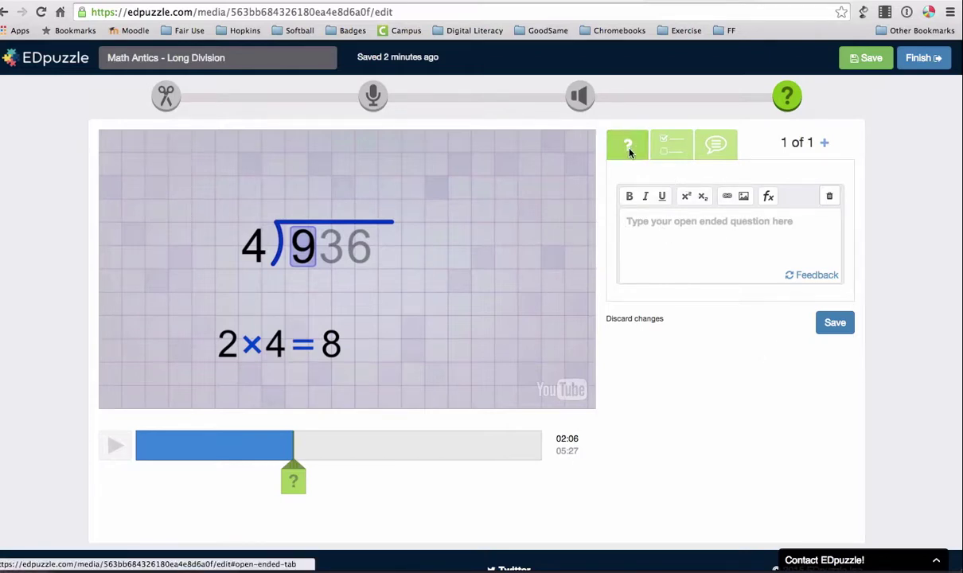
left_click(671, 150)
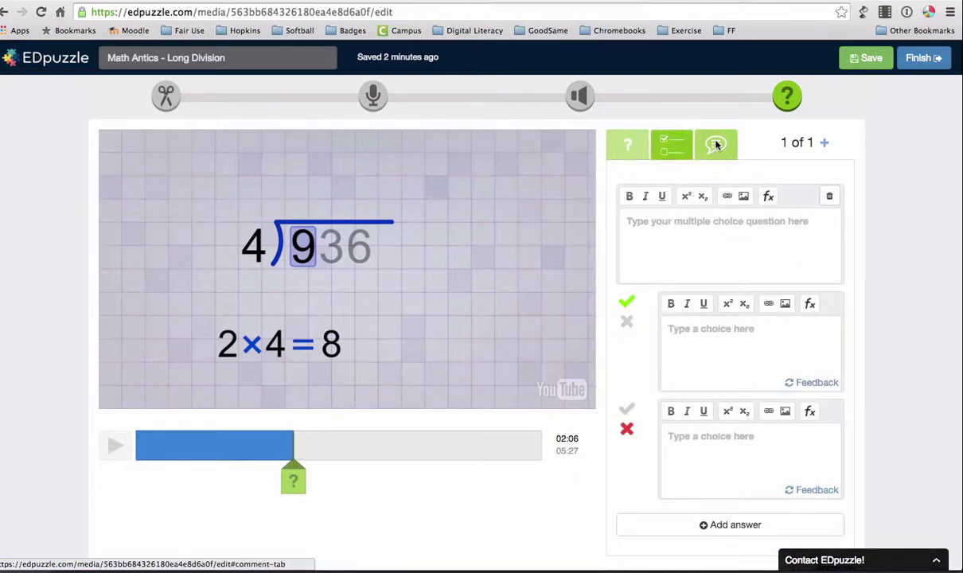
left_click(716, 144)
left_click(671, 142)
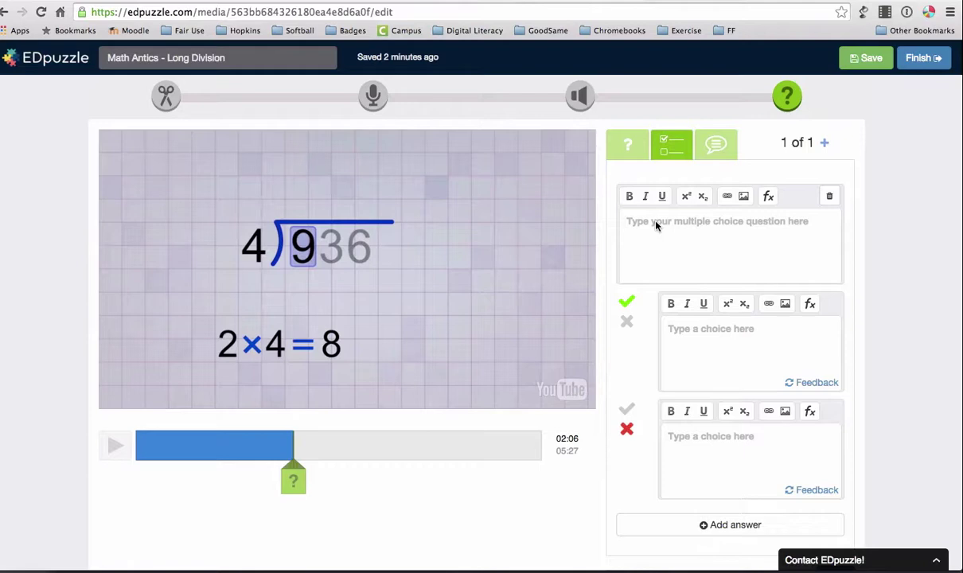
left_click(656, 226)
type("Wh")
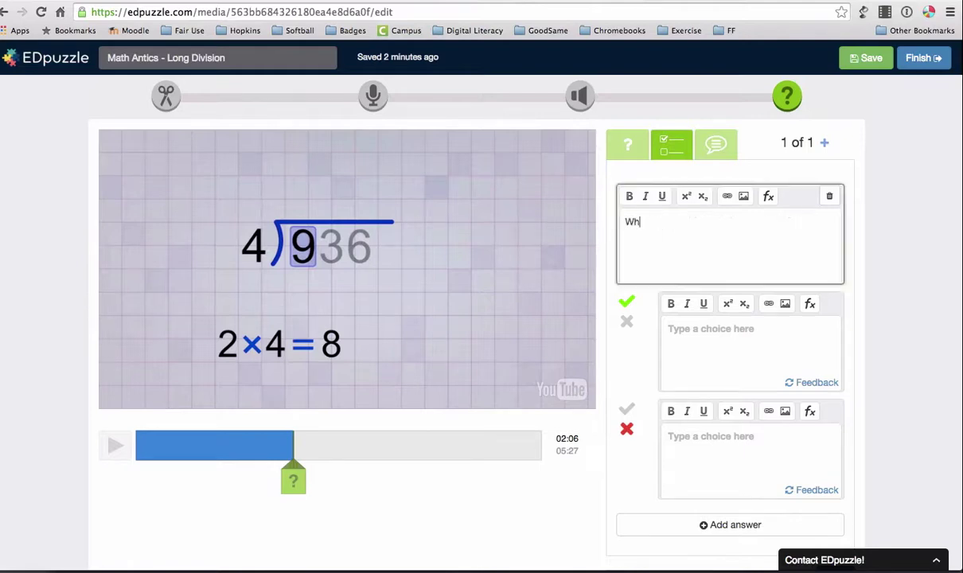
type("at place is the 9 in?")
Step: Fill in the two answer choices as "ones place" and "hundreds place"
left_click(692, 345)
type("ones plac")
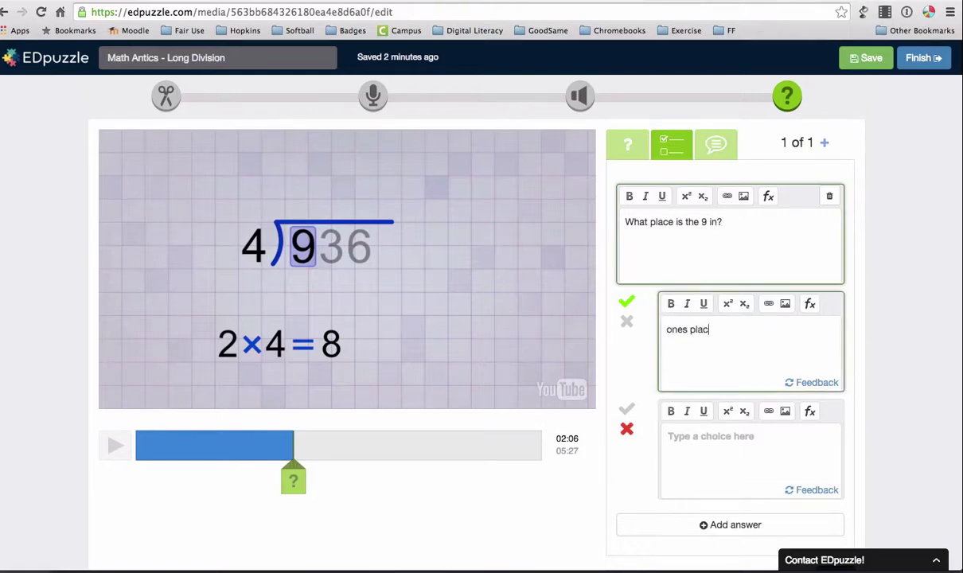
type("e")
left_click(694, 438)
type("hund")
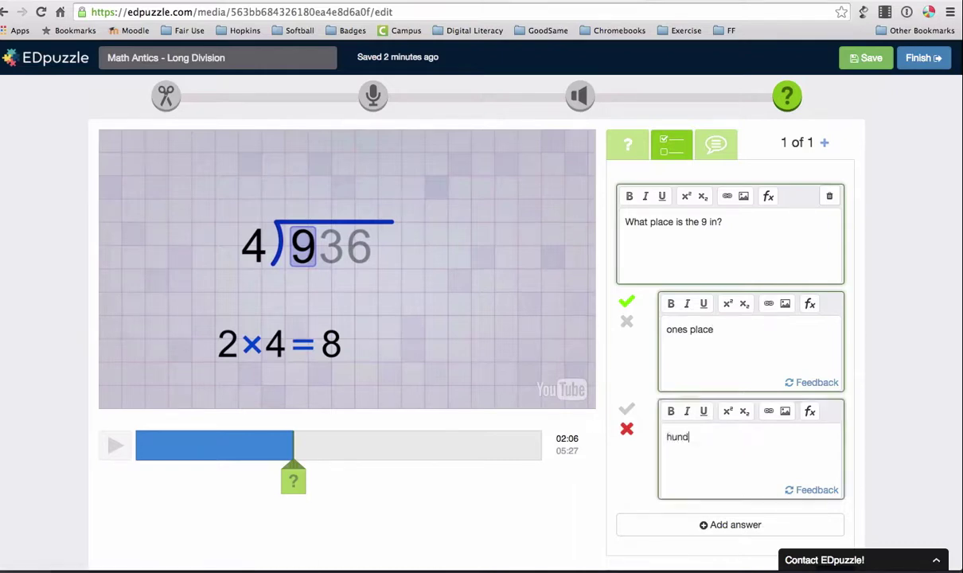
type("reds place")
Step: Mark "hundreds place" as correct and "ones place" as incorrect, and save the question
scroll(849, 414, "down", 2)
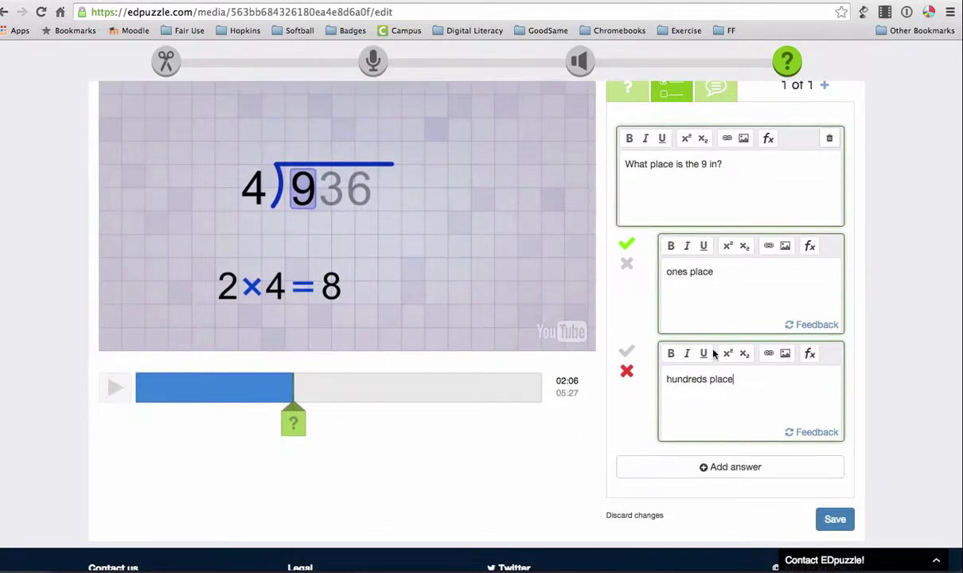
left_click(809, 355)
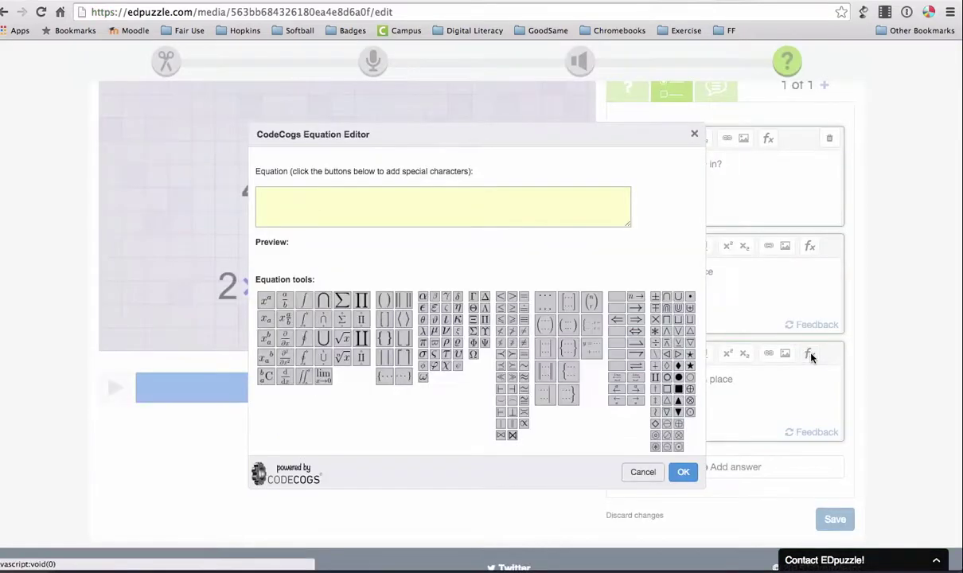
left_click(642, 471)
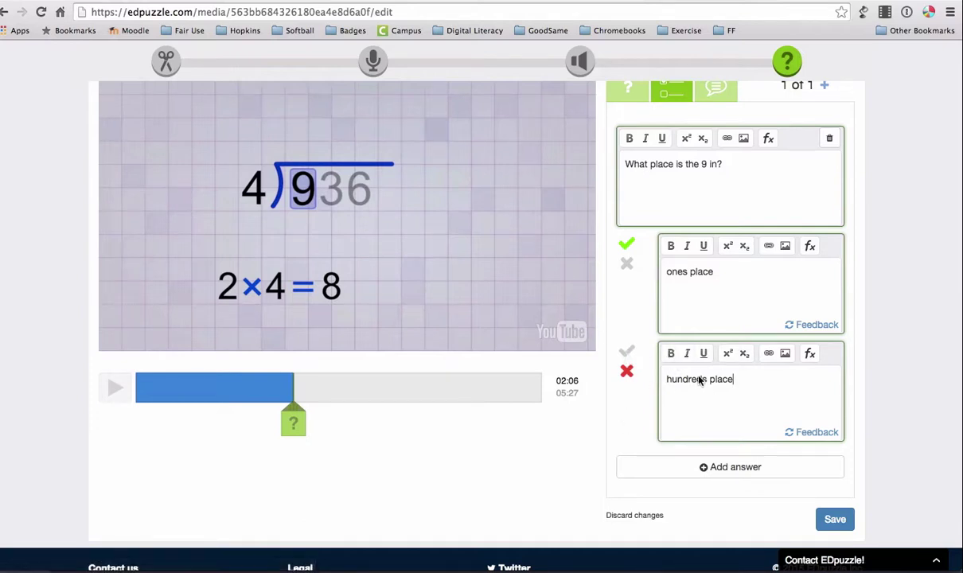
left_click(627, 351)
left_click(627, 264)
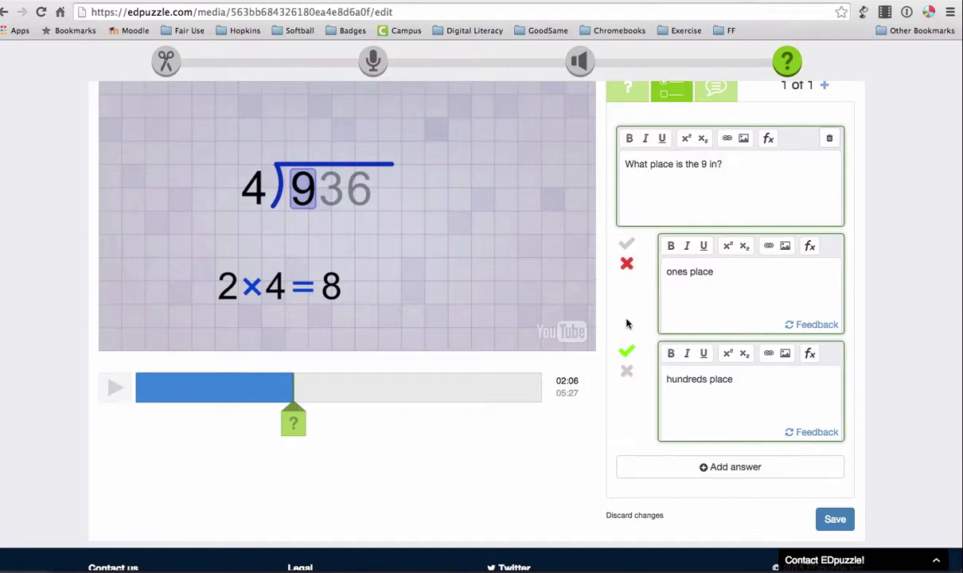
left_click(824, 518)
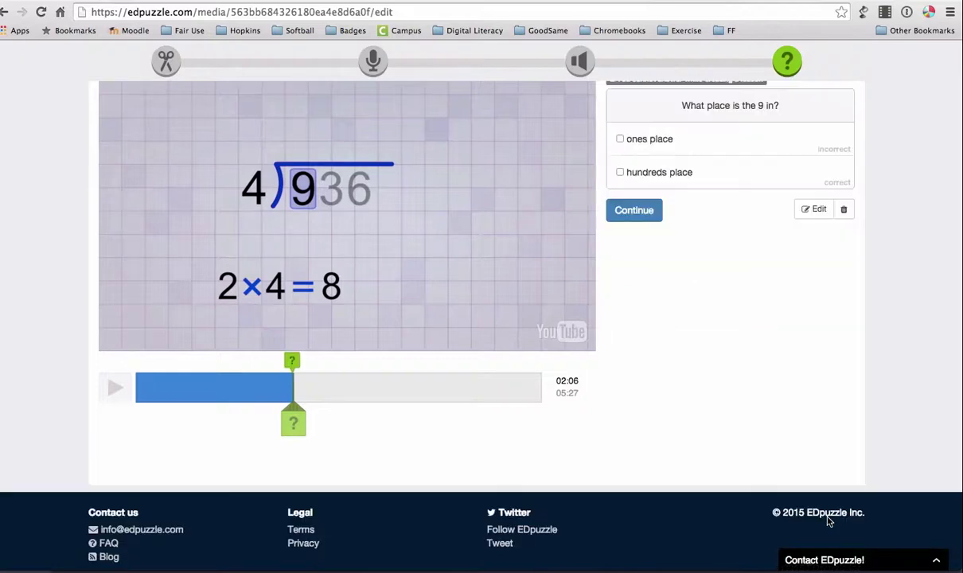
Step: Continue video playback past the saved question and pause at about 02:16
scroll(806, 276, "up", 2)
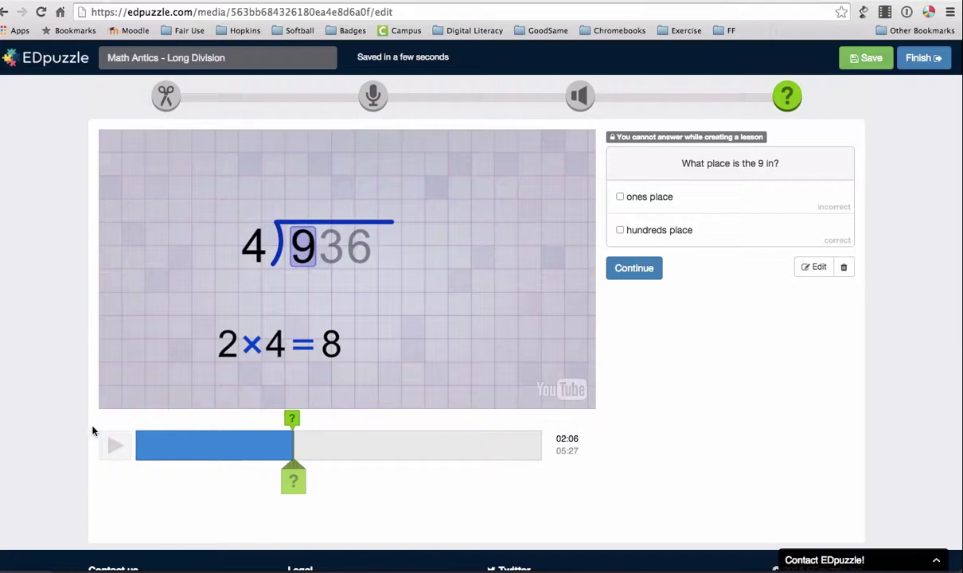
left_click(638, 268)
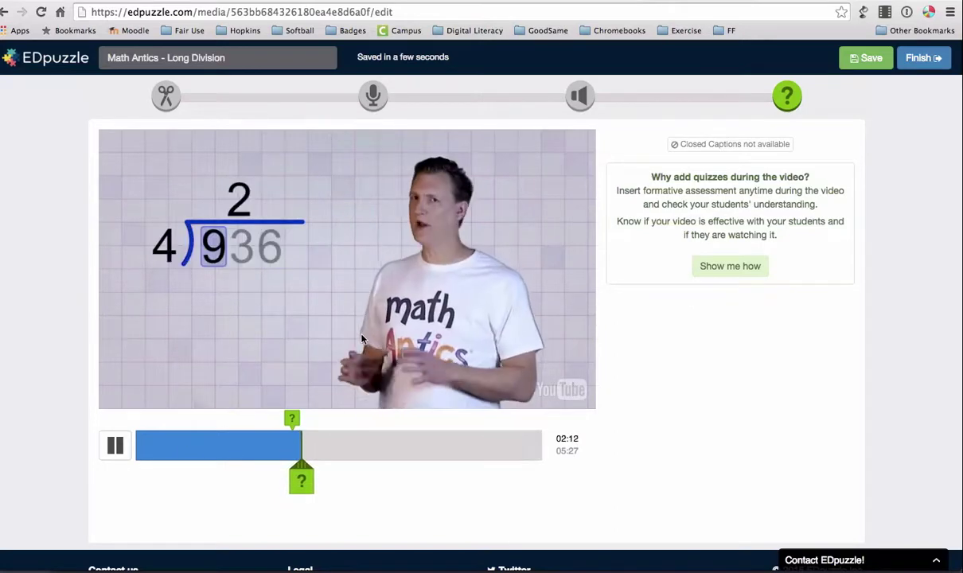
left_click(114, 447)
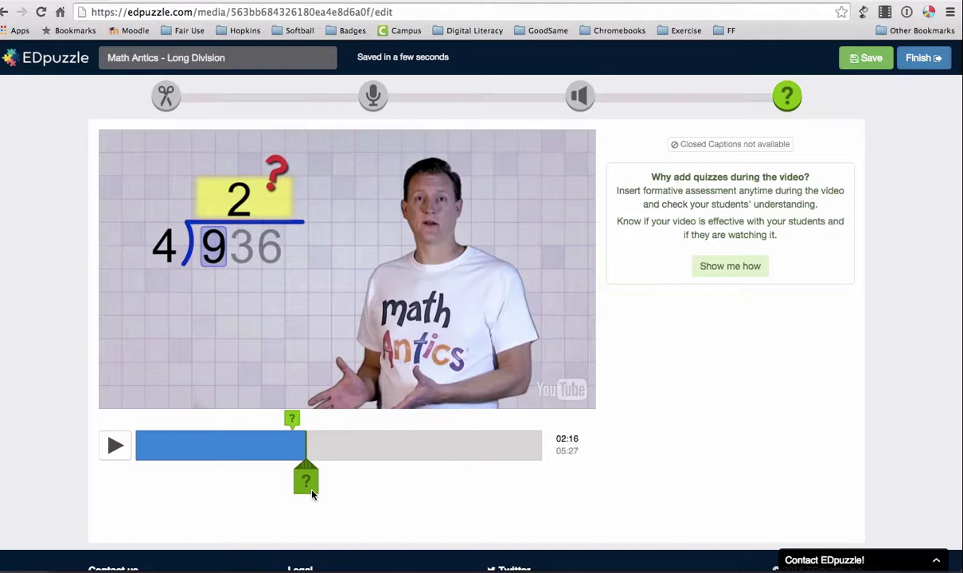
Step: Save and finish the lesson, and assign it to Biology Block 2 with Prevent skipping enabled and no due date
left_click(880, 60)
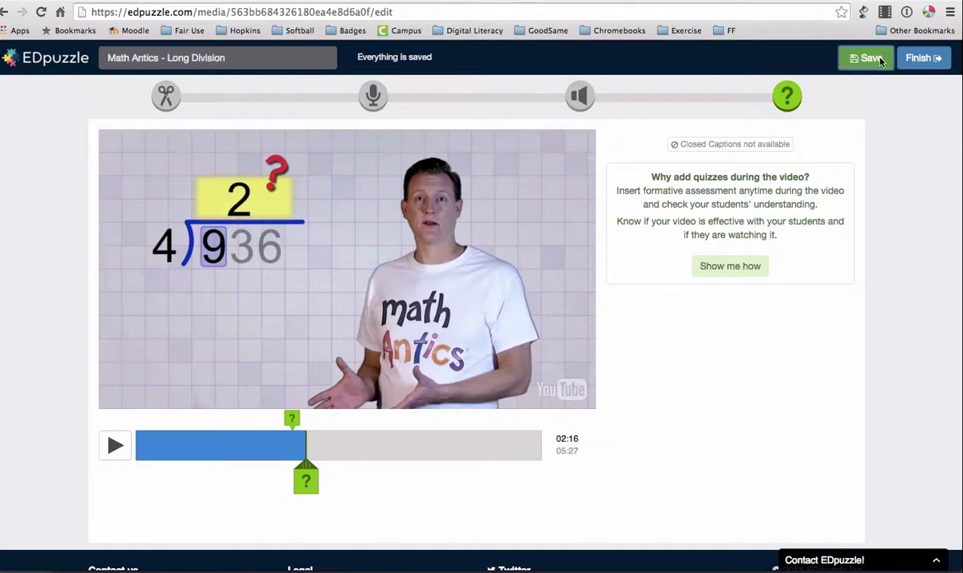
left_click(927, 58)
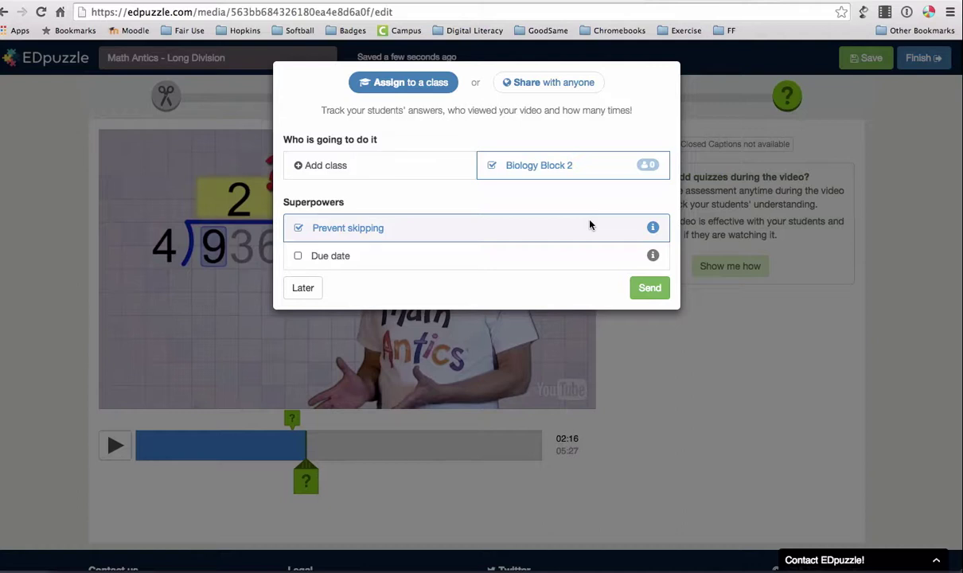
left_click(557, 165)
left_click(527, 163)
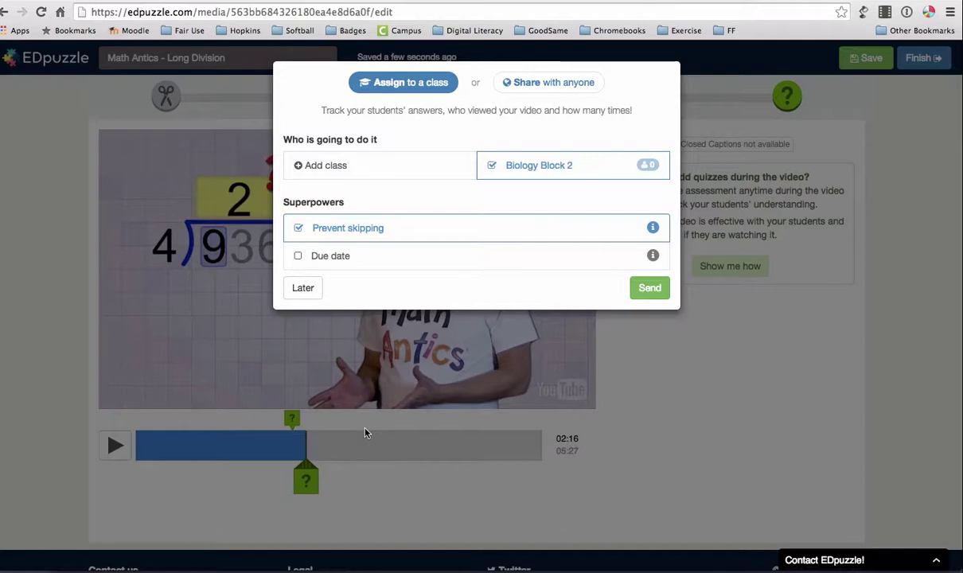
left_click(650, 289)
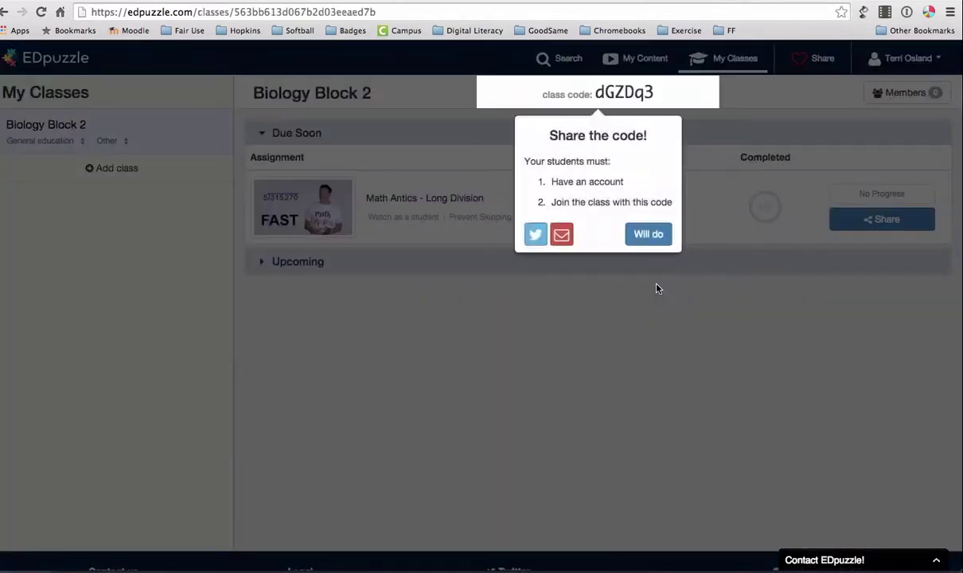